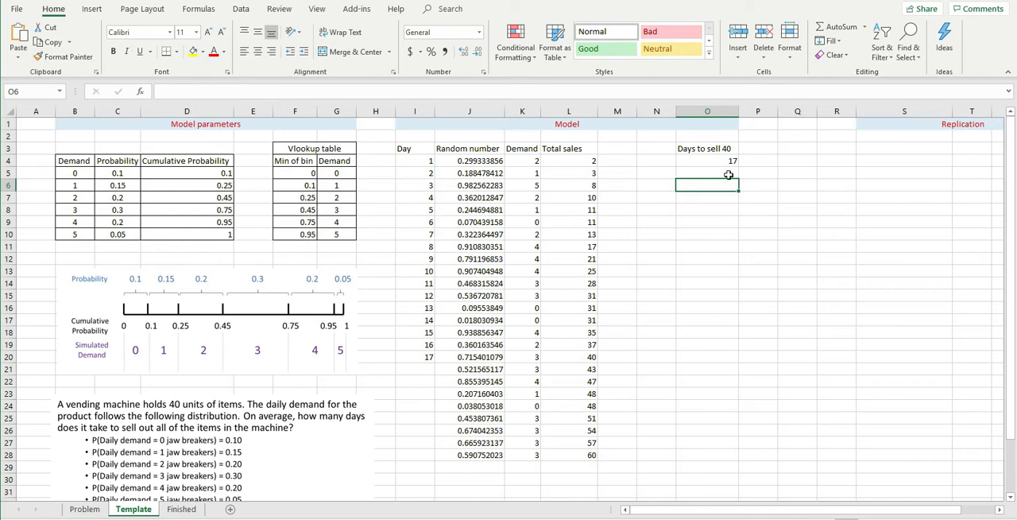
Recalculate the simulation repeatedly to examine how the days-to-sell-40 result varies, and inspect the formula in O4
key(F9)
key(F9)
key(F9)
key(F9)
key(F9)
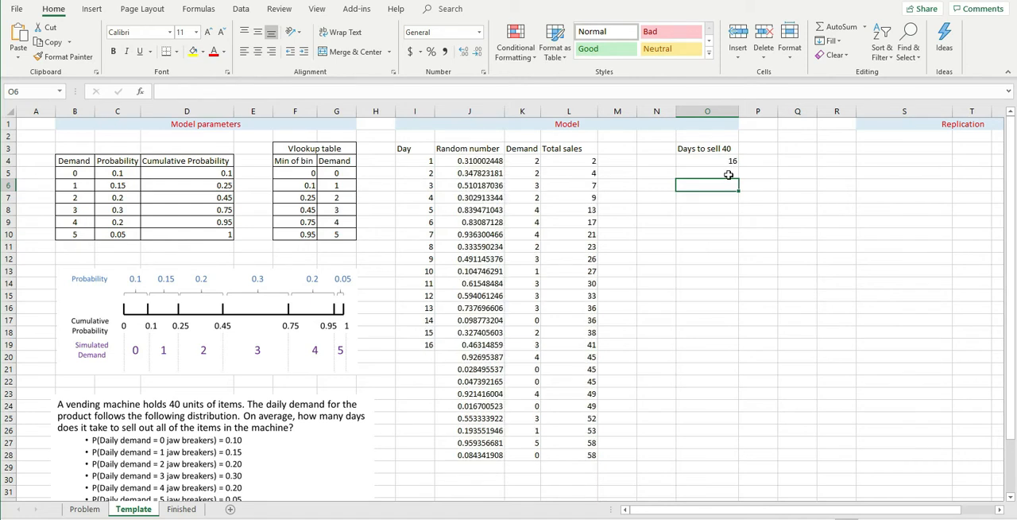
key(F9)
key(F9)
key(F9)
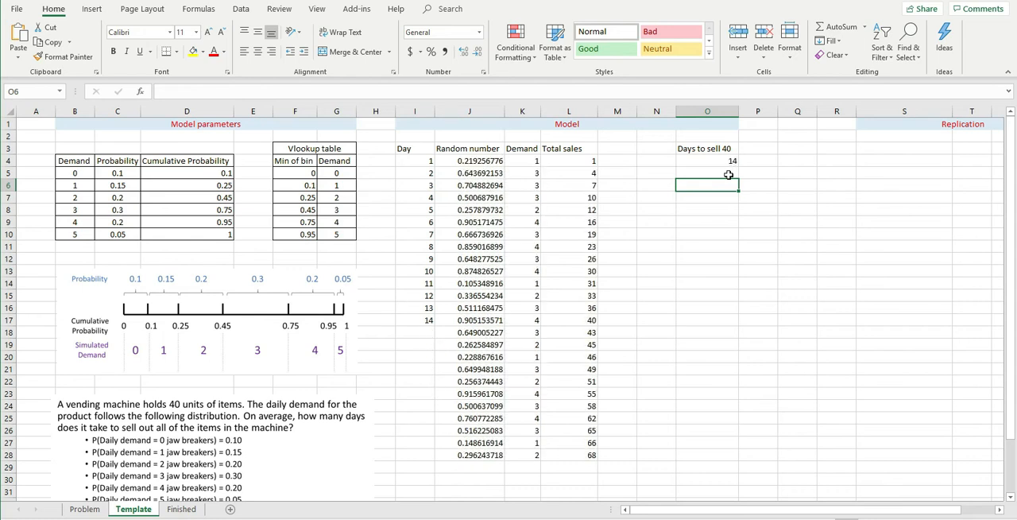
key(F9)
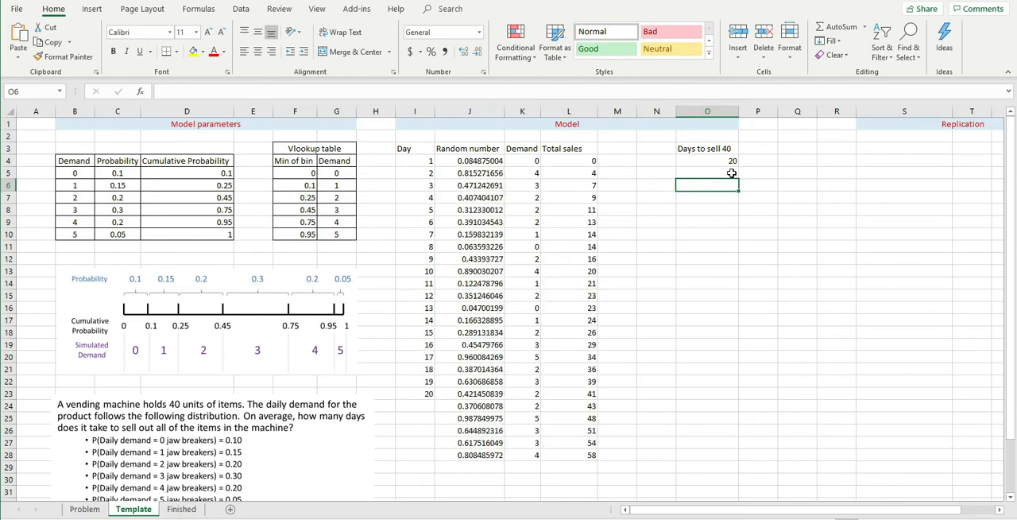
key(F9)
key(F9)
key(F9)
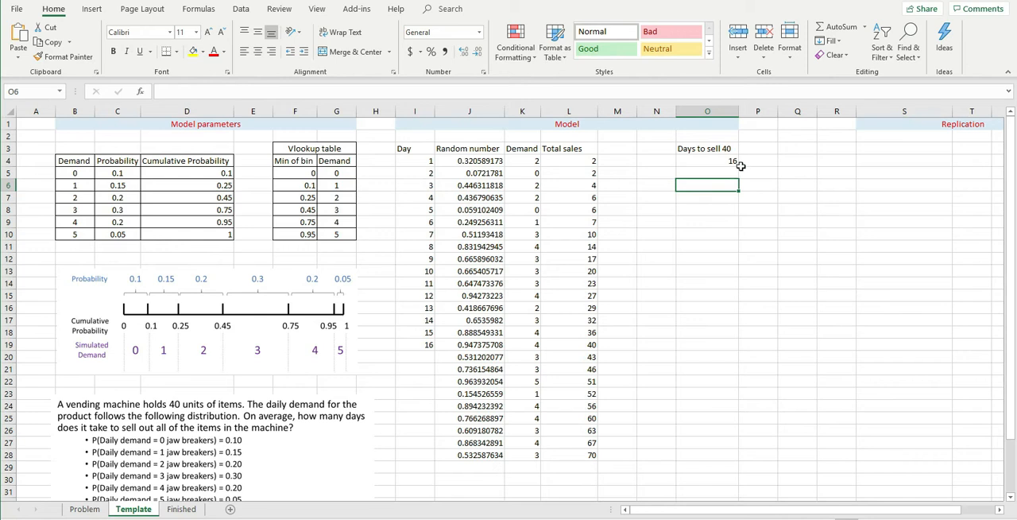
click(703, 163)
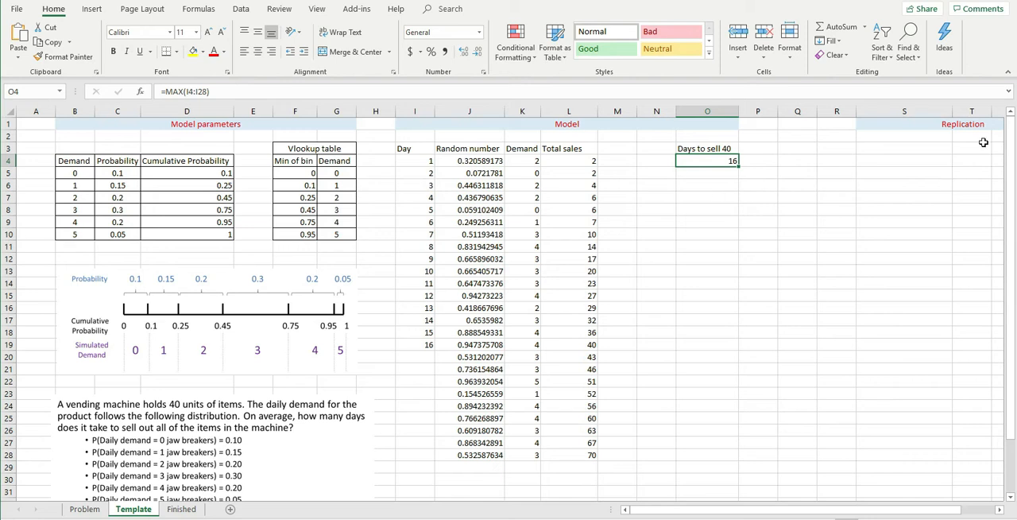
Number the replications 1 to 20 down column S of the Replication section, starting in S4
click(1000, 513)
click(1001, 513)
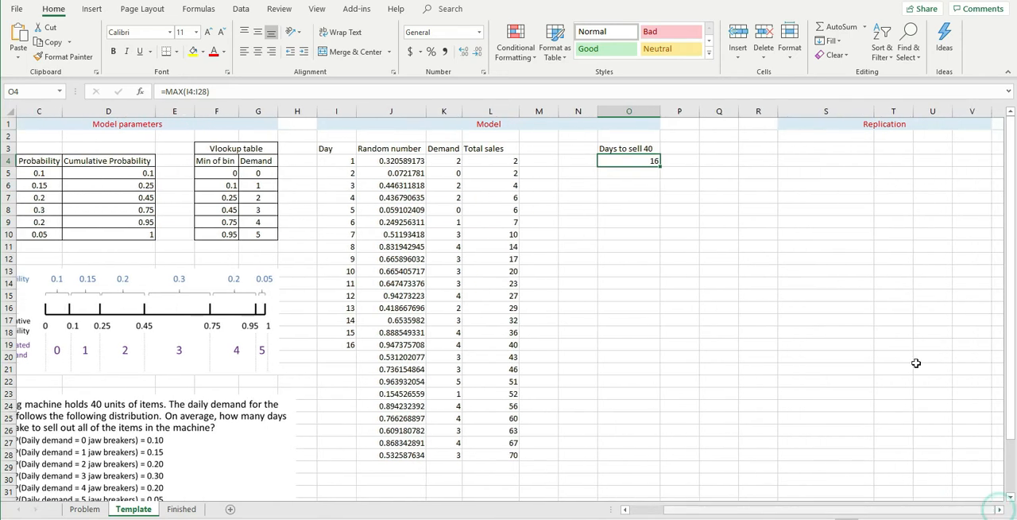
click(814, 215)
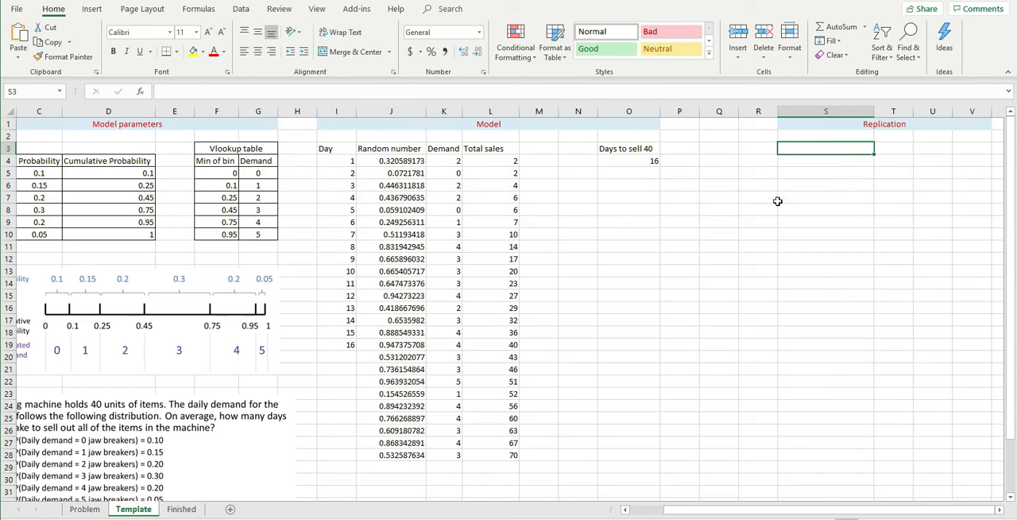
click(838, 174)
click(831, 162)
text(1)
key(Return)
text(2)
key(Return)
drag(838, 163, 865, 402)
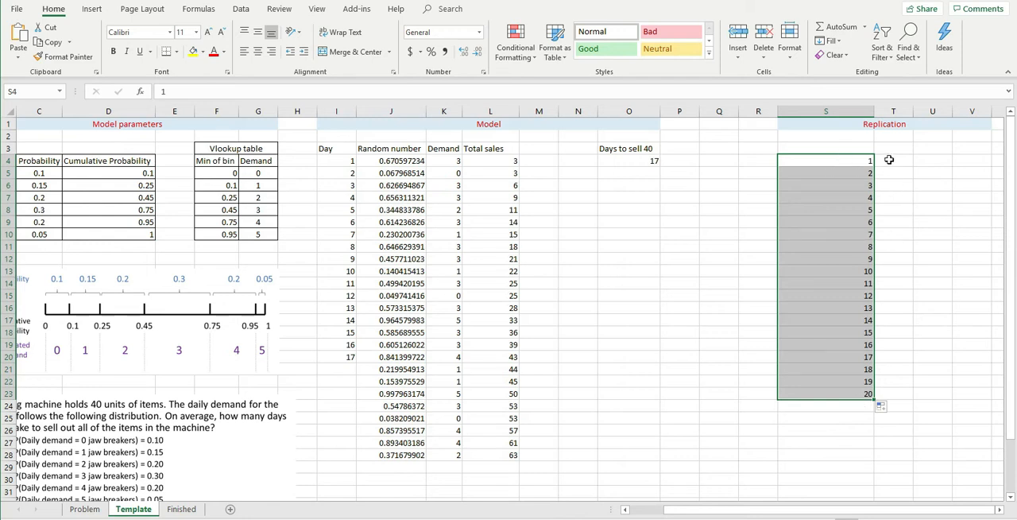
Link T3, above the blank replication results column, to the days-to-sell-40 result in O4
drag(891, 159, 908, 395)
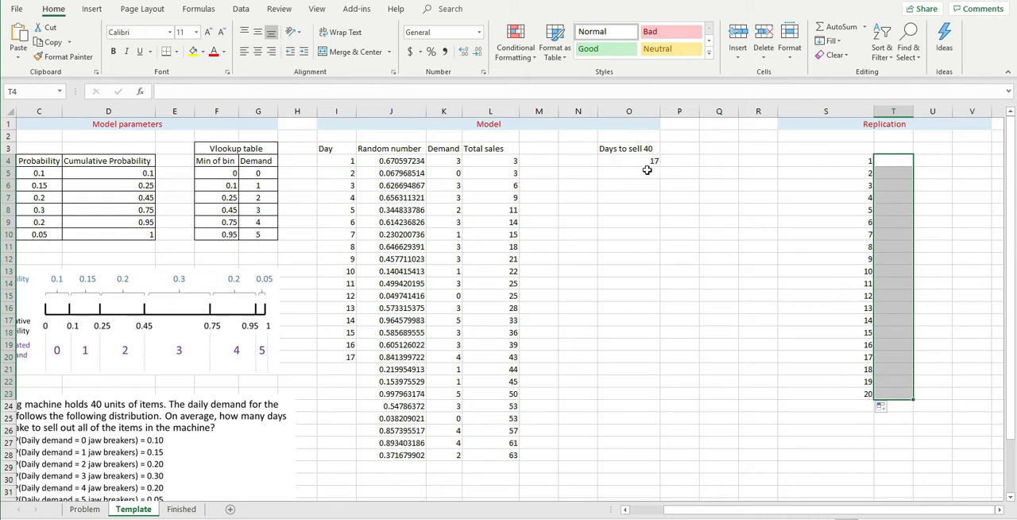
drag(900, 160, 905, 393)
click(819, 193)
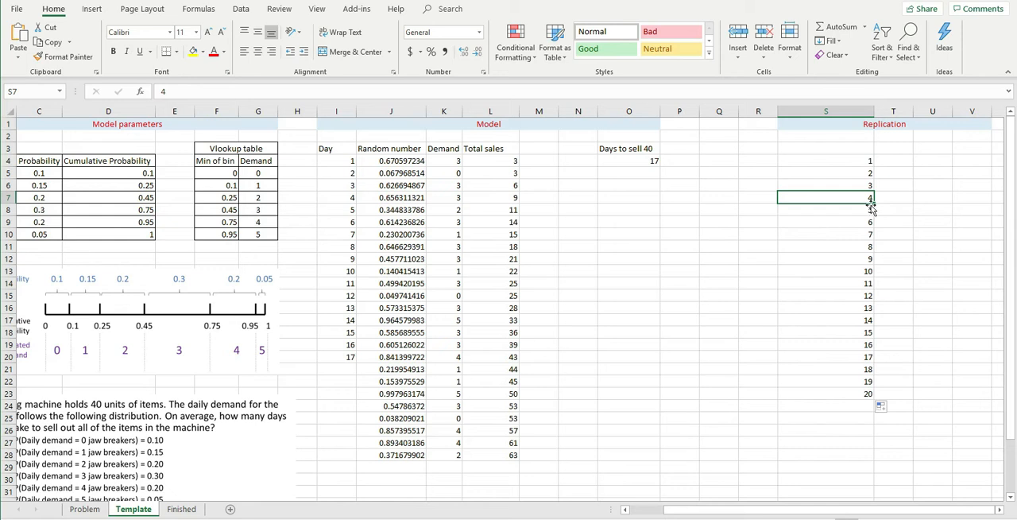
click(884, 167)
click(891, 147)
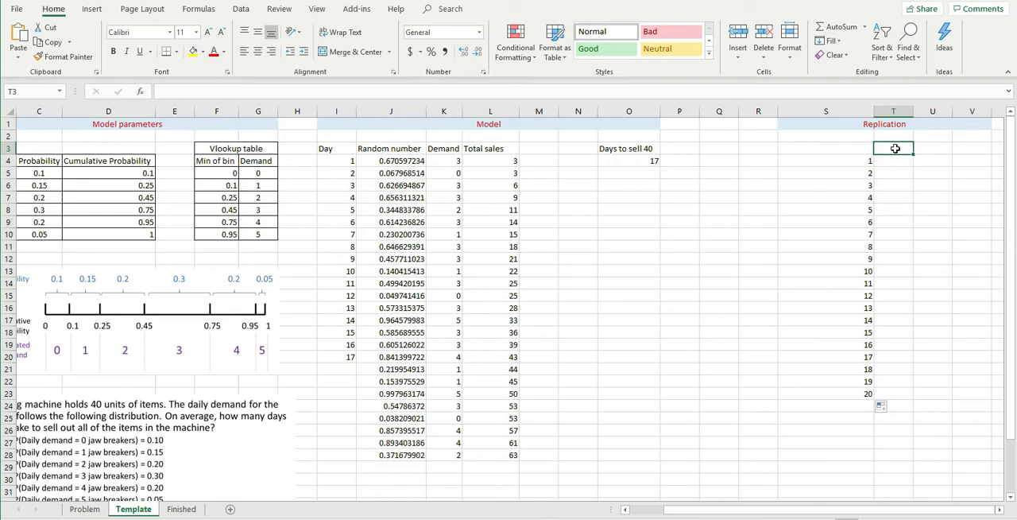
text(=)
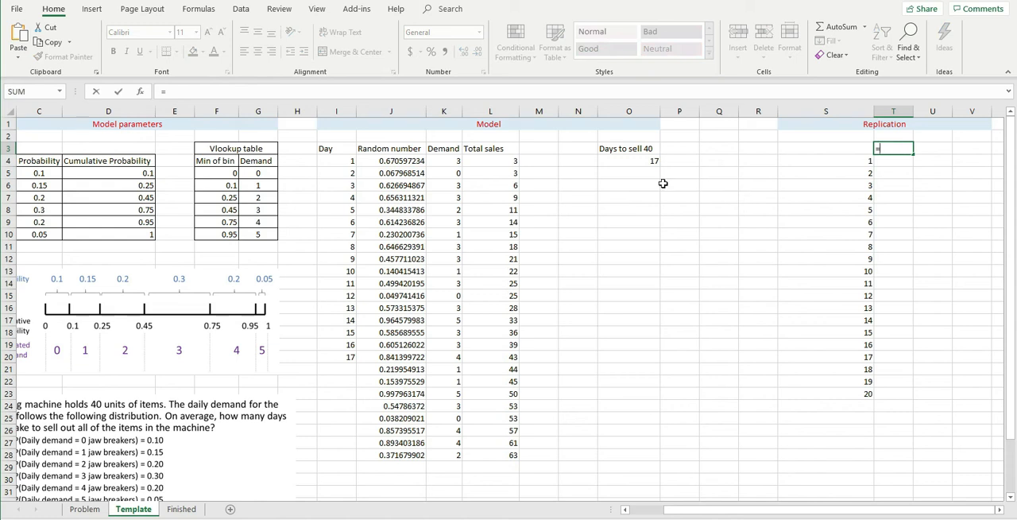
click(633, 161)
key(Return)
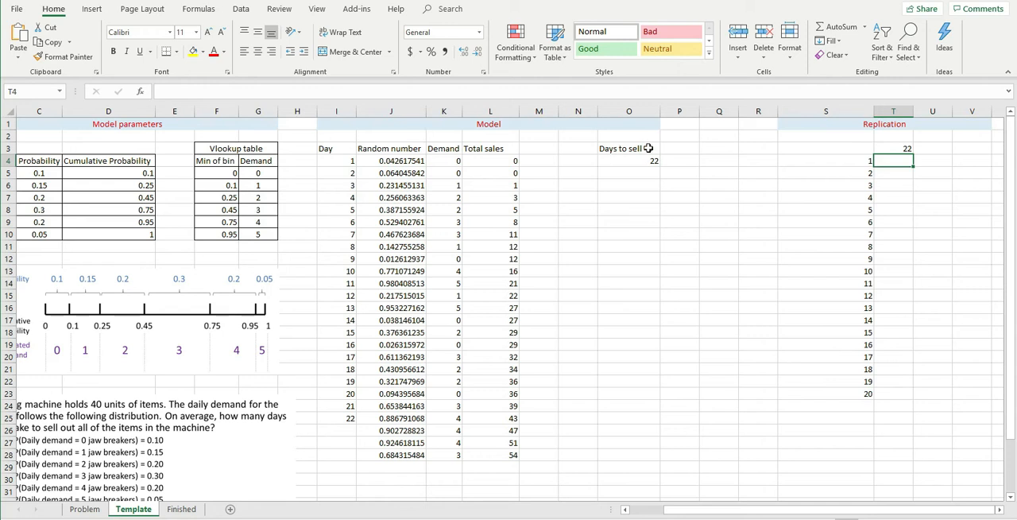
click(898, 148)
click(899, 282)
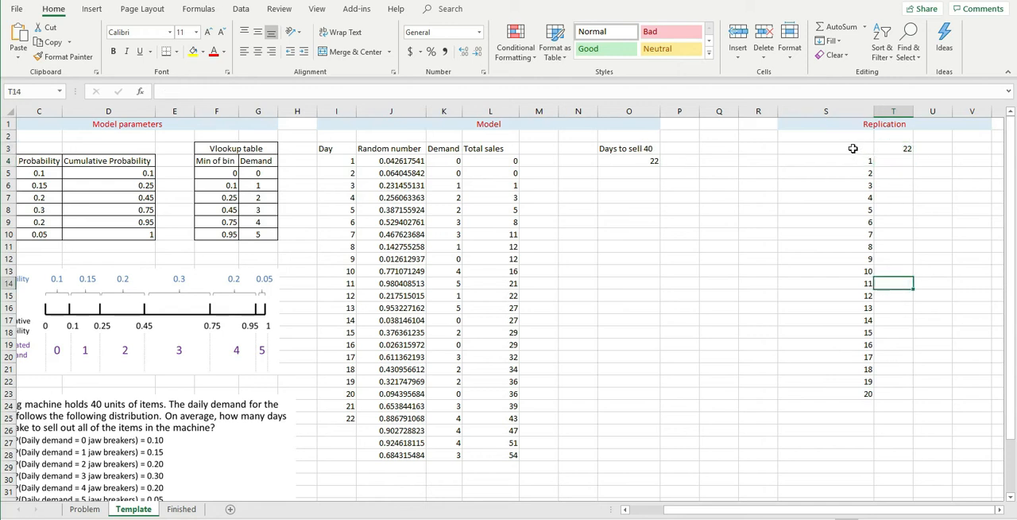
Create a what-if data table over S3:T23 using the blank cell Q4 as the column input cell
drag(853, 148, 894, 394)
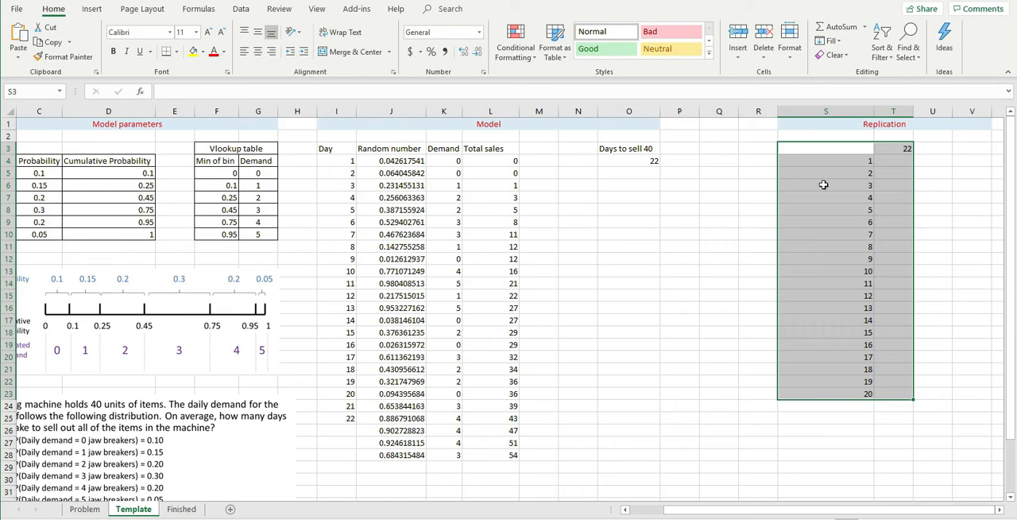
click(242, 9)
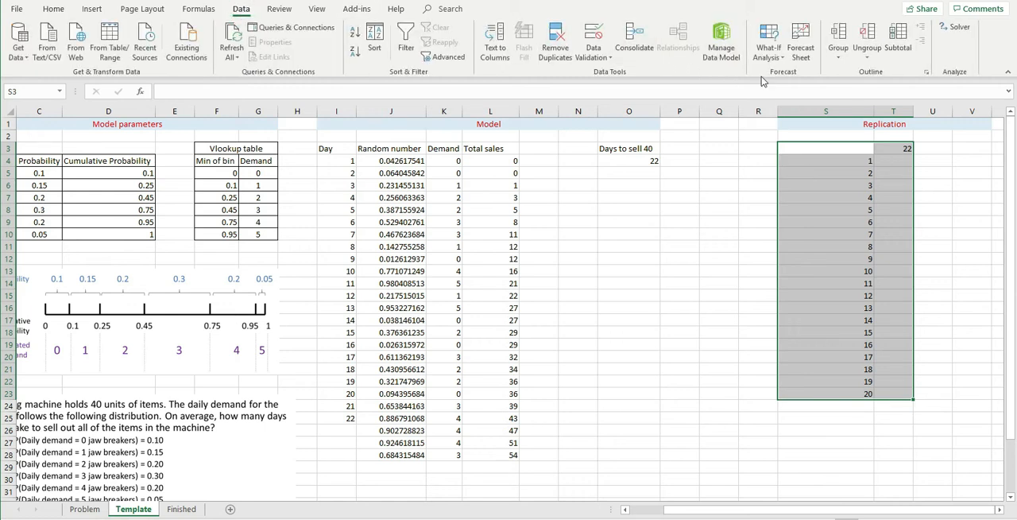
click(779, 55)
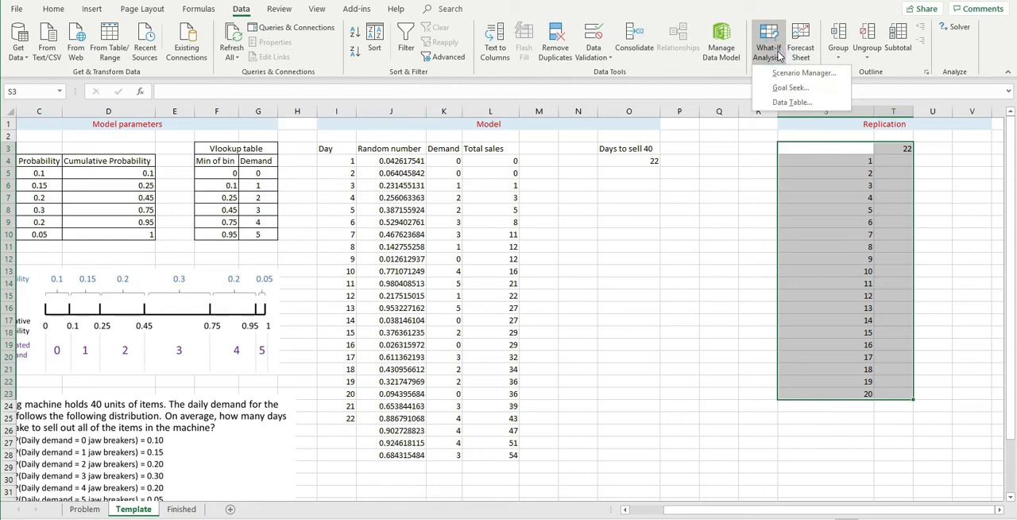
click(782, 104)
drag(491, 148, 614, 241)
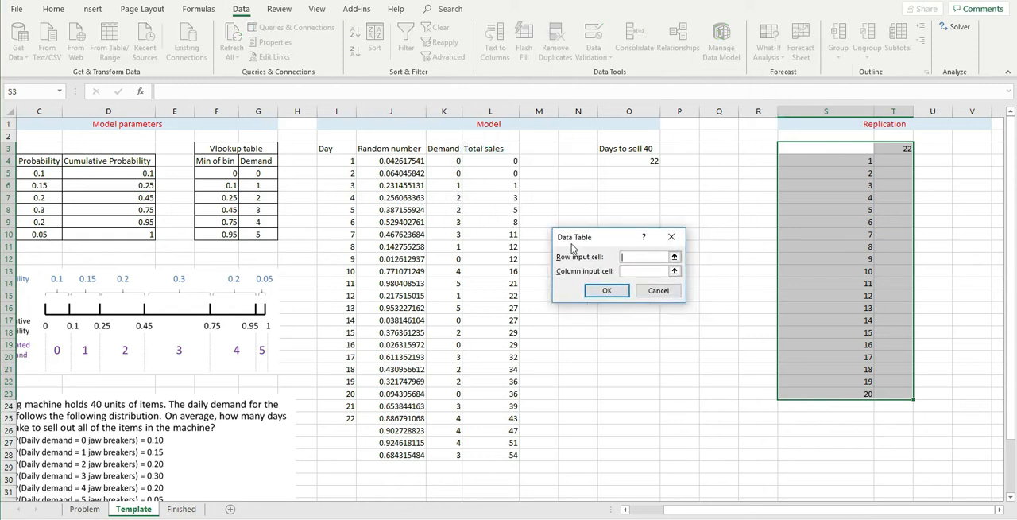
click(630, 270)
drag(617, 238, 624, 217)
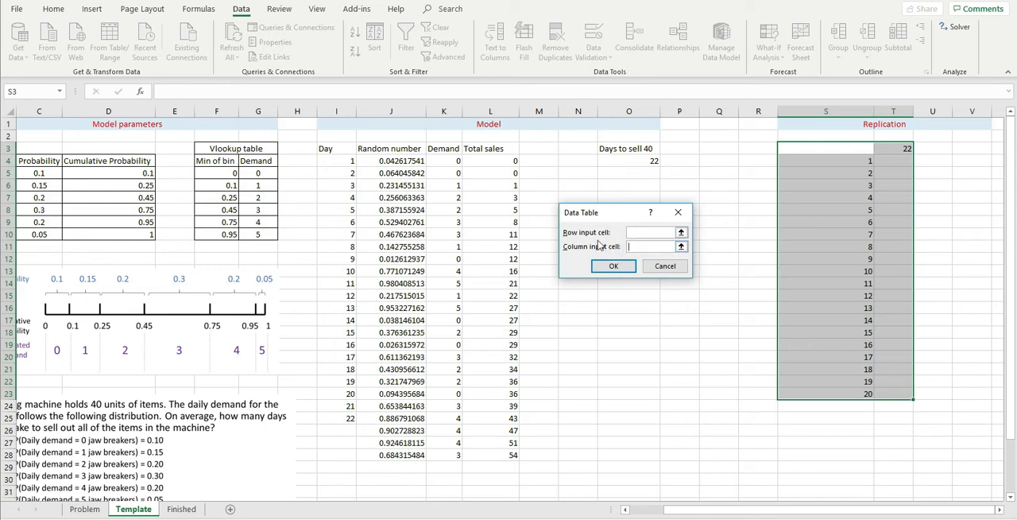
click(725, 162)
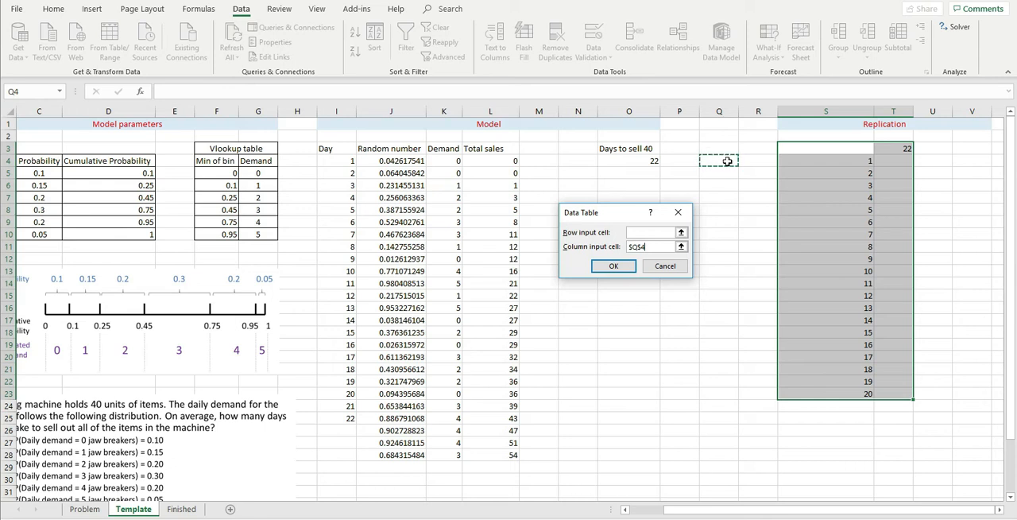
click(617, 268)
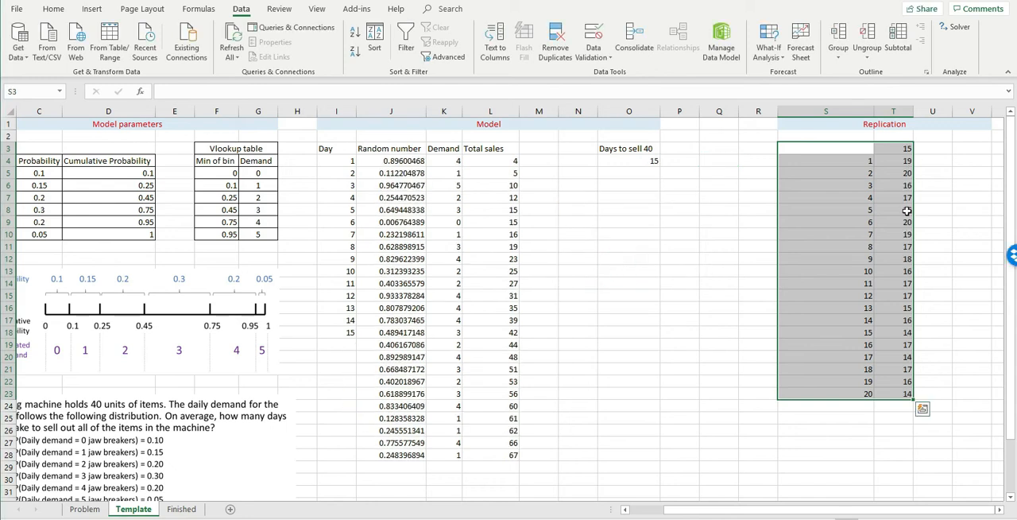
Clear the replication numbers and the data table results from S4:T23
click(906, 210)
drag(903, 161, 903, 394)
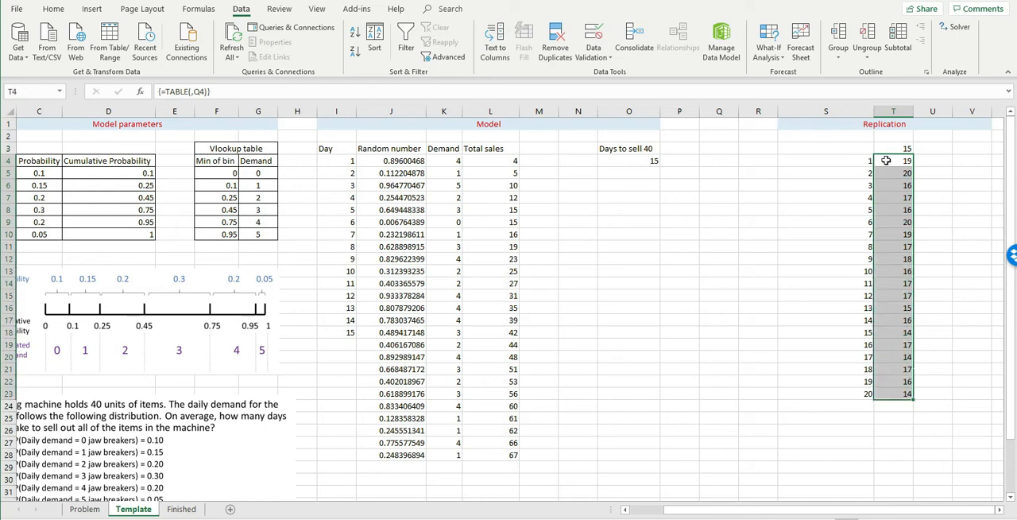
click(868, 381)
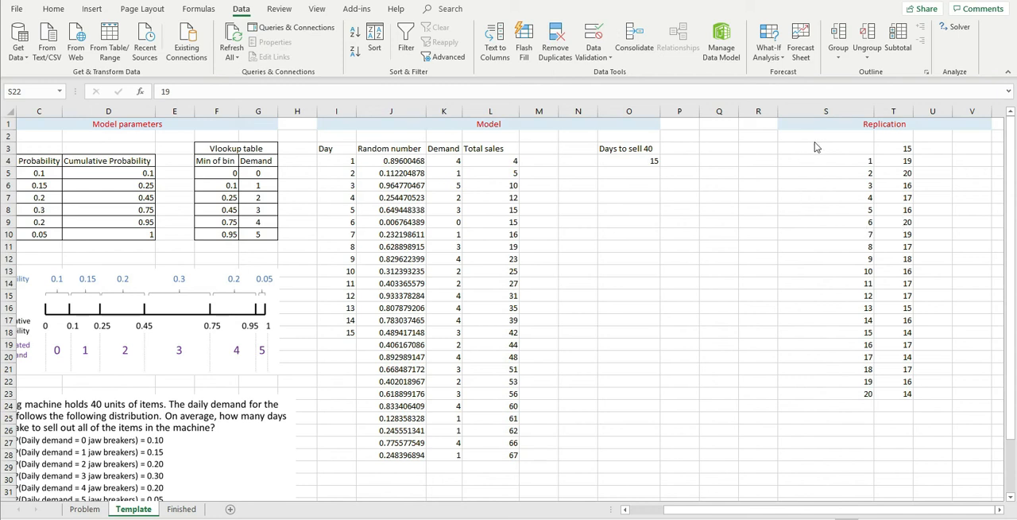
drag(860, 161, 904, 396)
key(Delete)
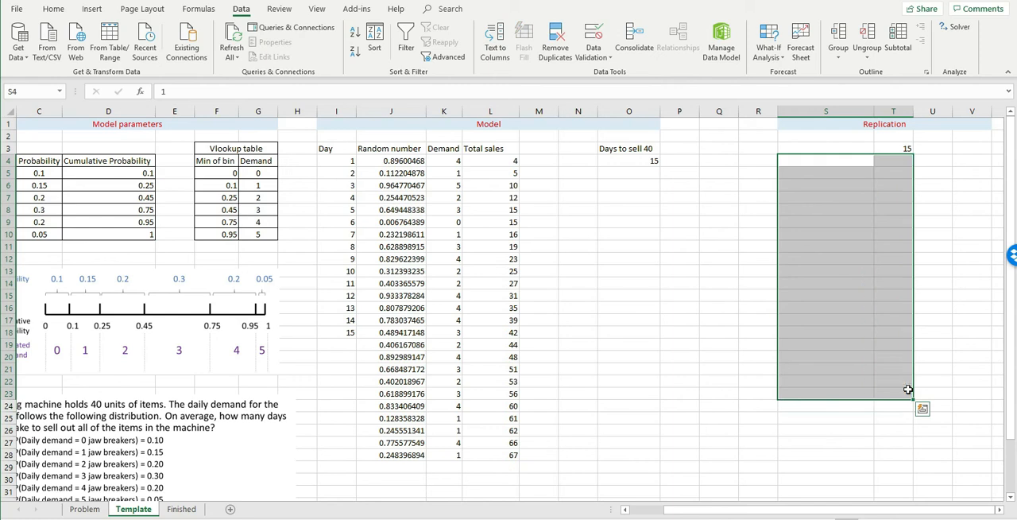
Enter 1 and 2 in S4 and S5 and extend the series down to 20 in S23
click(861, 162)
text(1)
key(Return)
text(2)
key(Return)
drag(850, 161, 874, 398)
Run a one-variable data table on S3:T23 with the row input empty and blank cell Q4 as the column input
drag(851, 149, 894, 394)
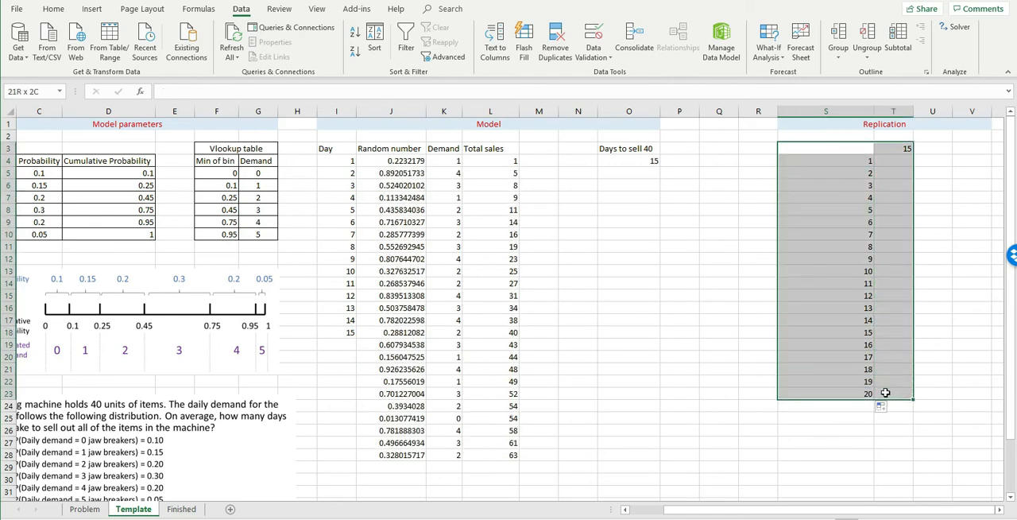
click(779, 55)
click(791, 102)
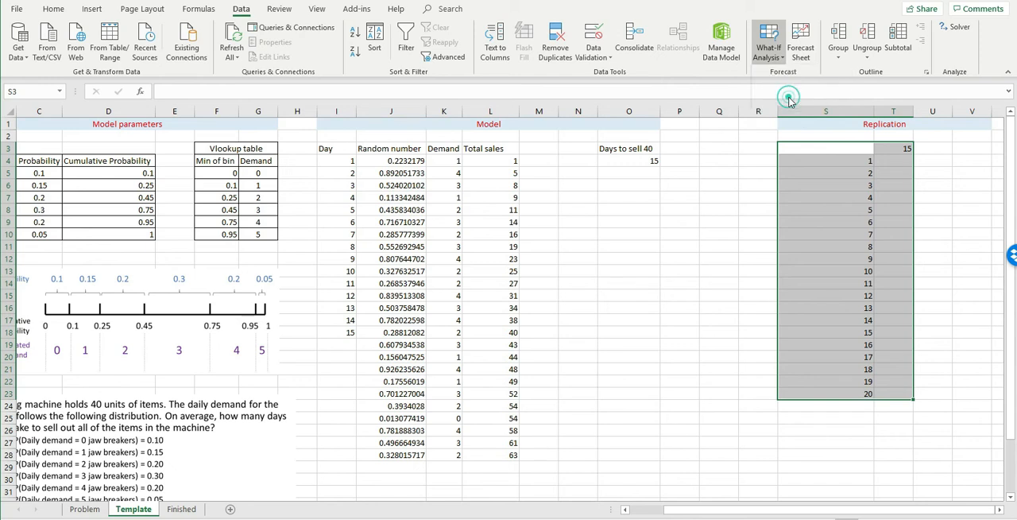
drag(618, 220, 691, 203)
click(703, 237)
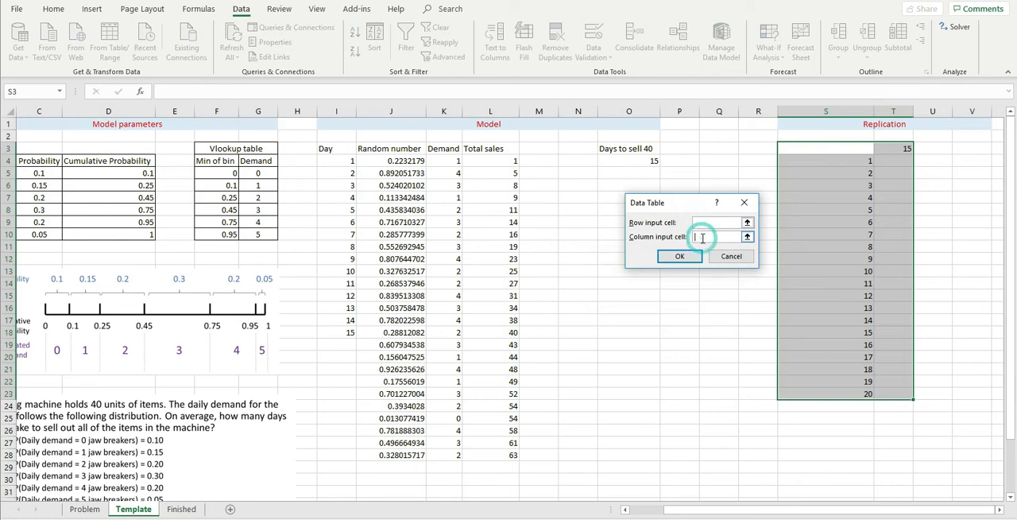
click(715, 162)
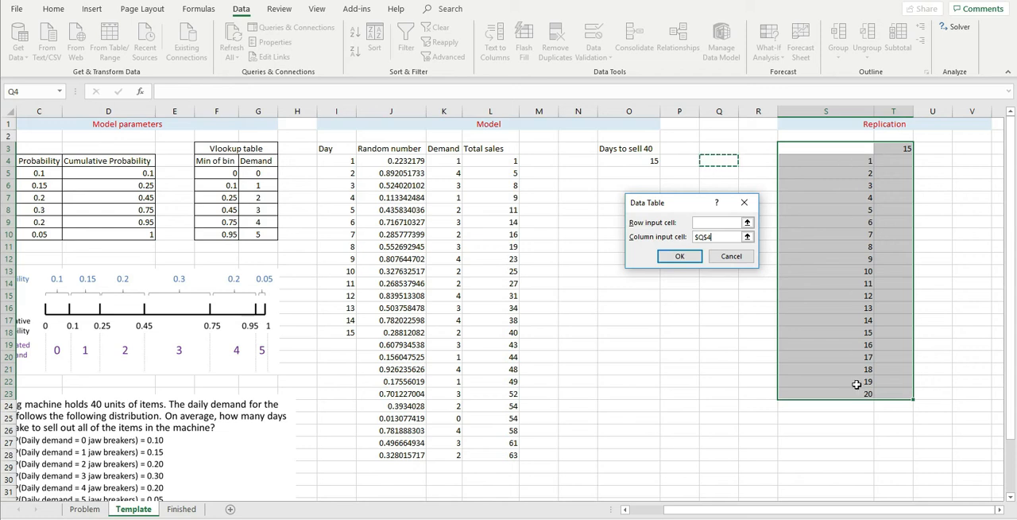
click(858, 162)
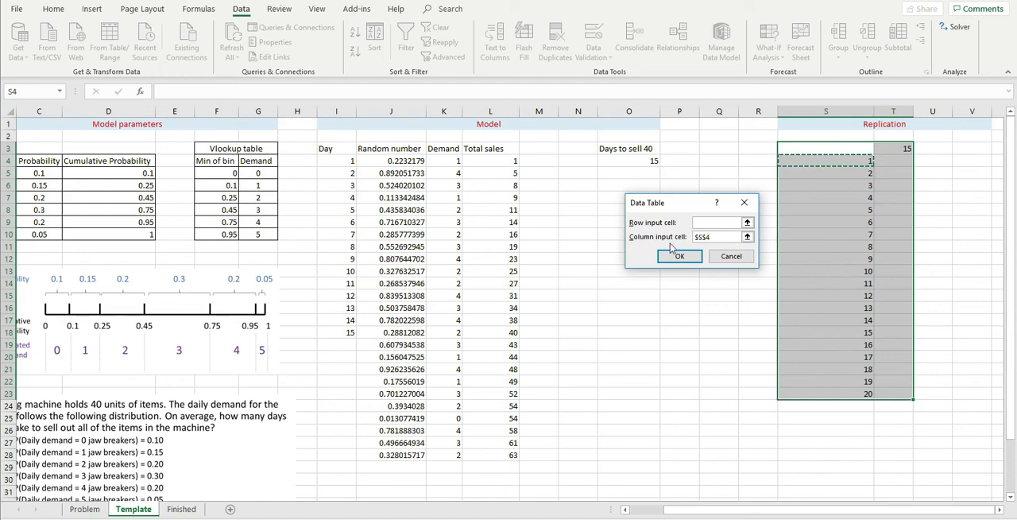
click(710, 161)
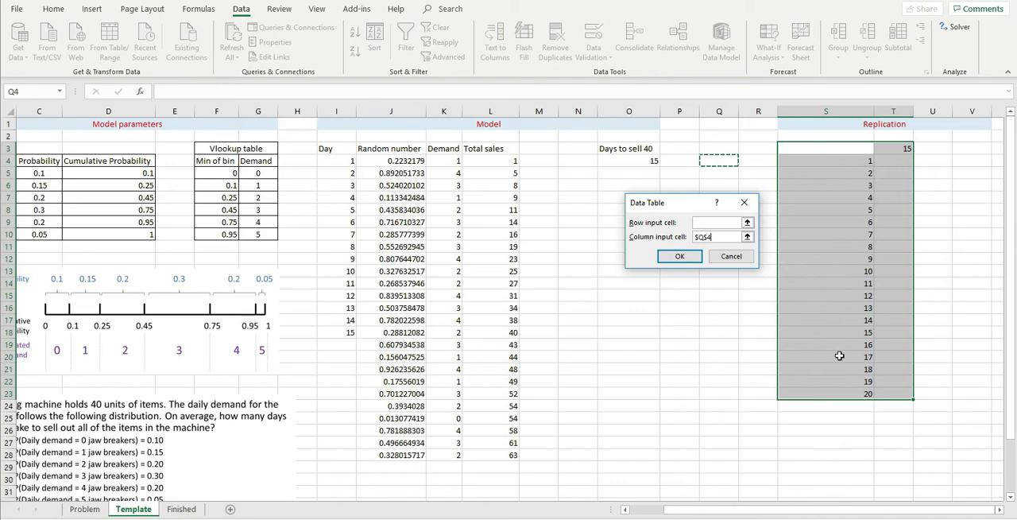
click(681, 256)
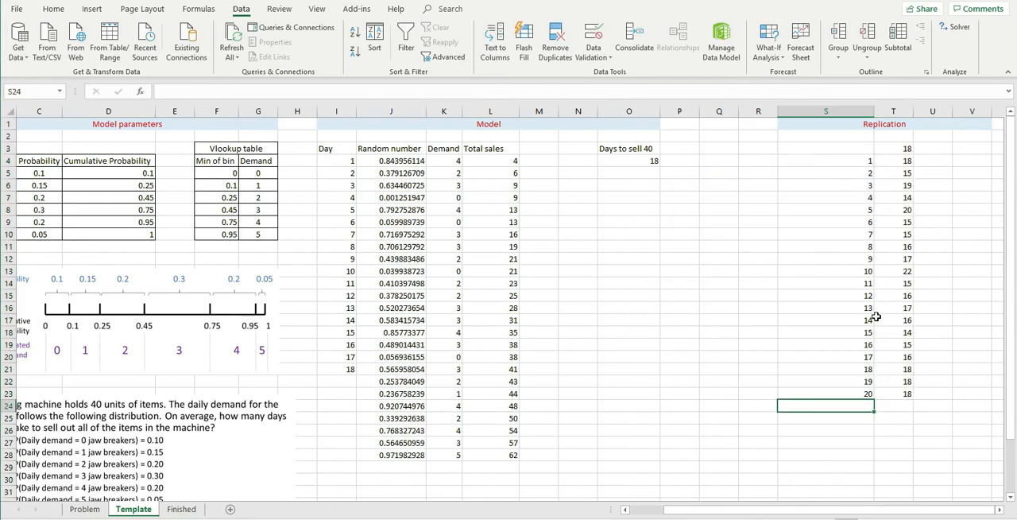
Label cell S24 below the replication numbers as Average
drag(907, 159, 907, 394)
click(860, 406)
text(Average)
key(Tab)
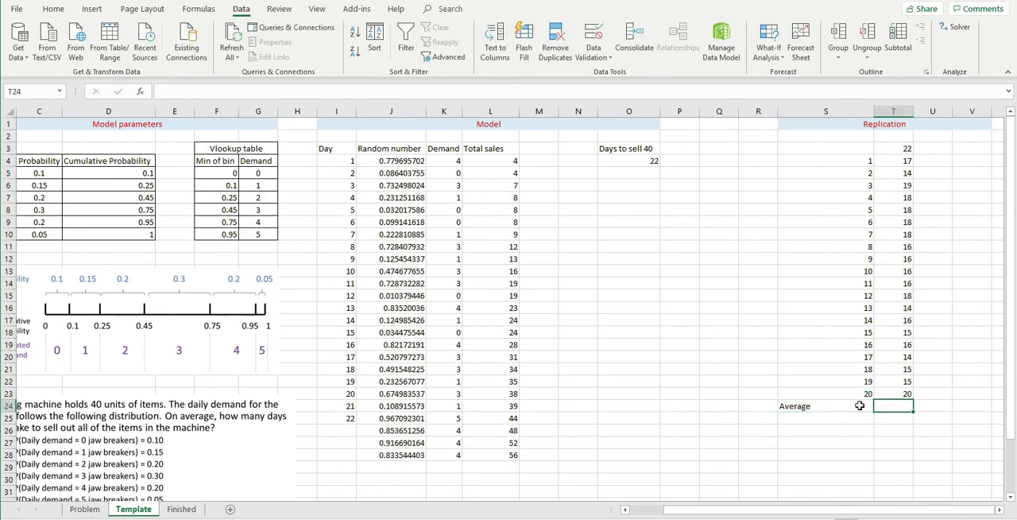
Calculate the average of the 20 replication results T4:T23 in cell T24 with the AVERAGE function
text(=)
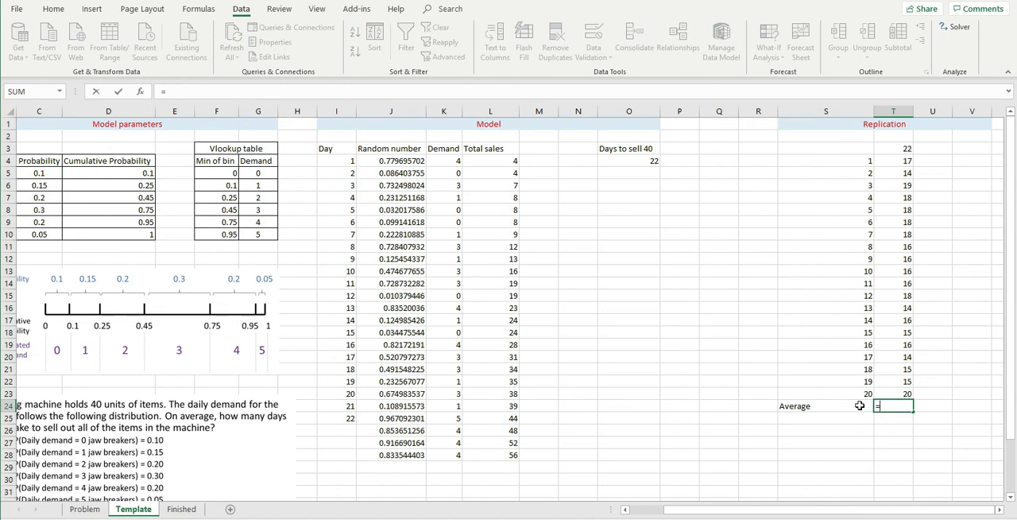
text(ave)
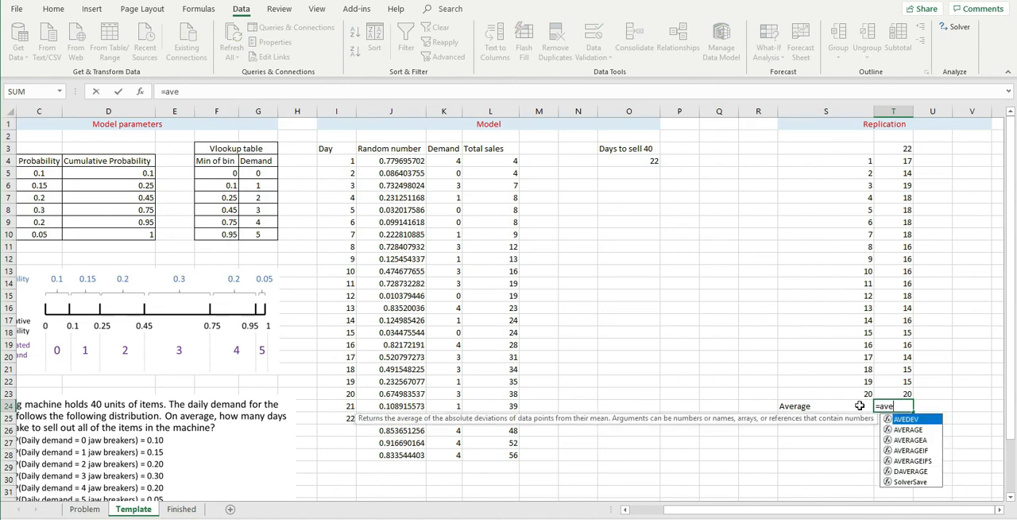
text(rage()
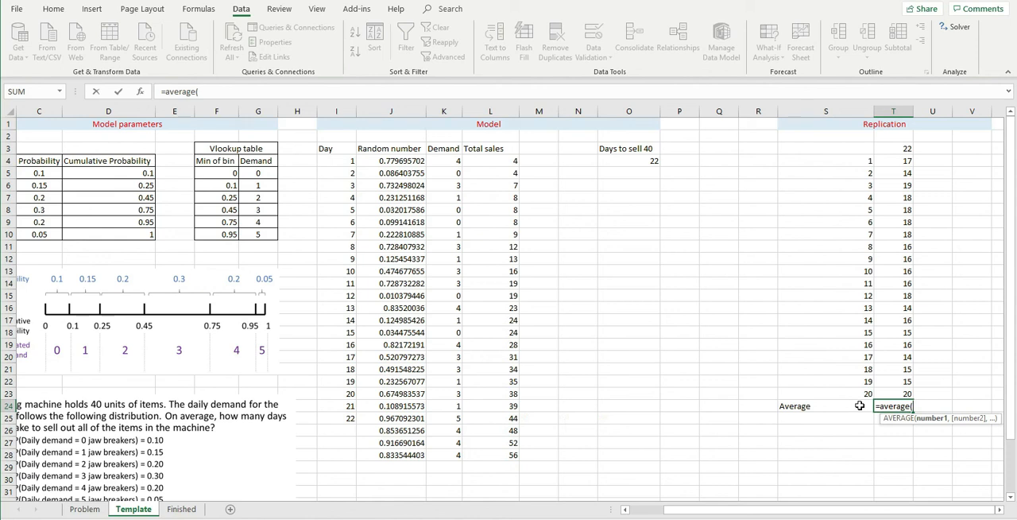
drag(904, 163, 891, 385)
key(Return)
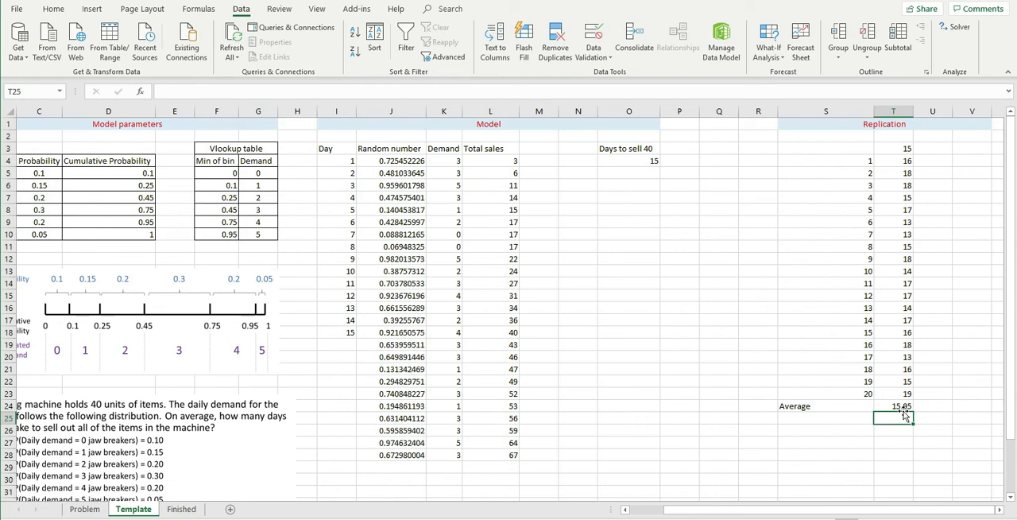
Recalculate the sheet several times to examine how the average in T24 varies with new random numbers
key(F9)
key(F9)
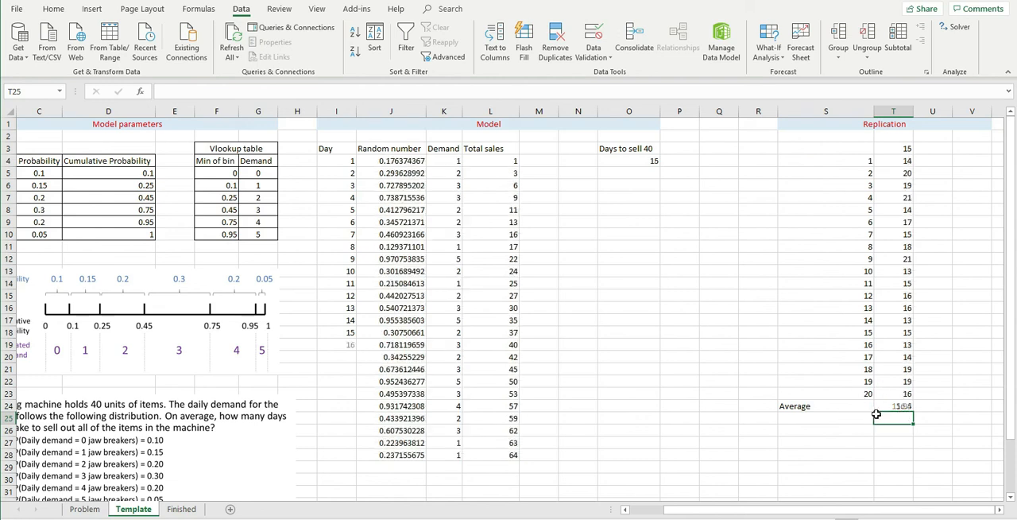
key(F9)
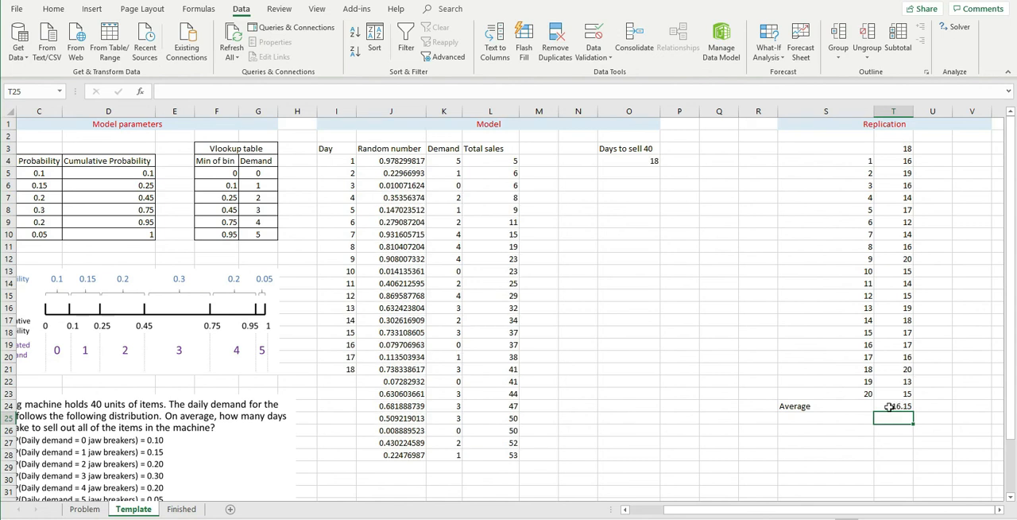
click(890, 406)
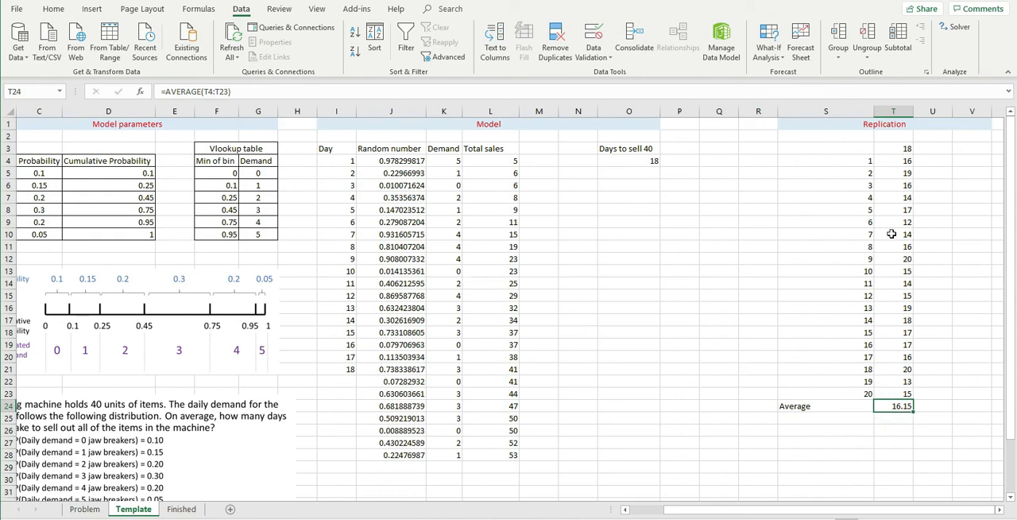
key(F9)
key(F9)
key(F9)
key(F9)
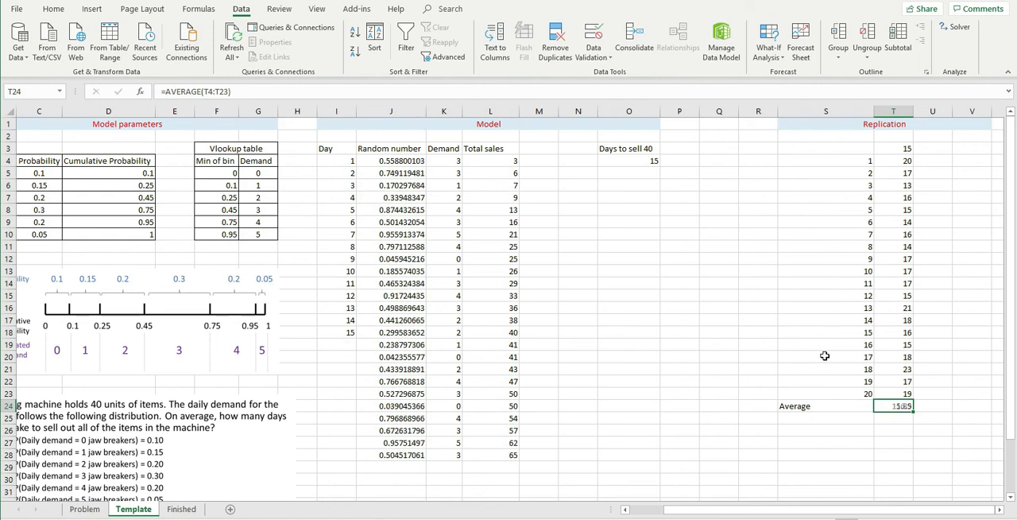
click(825, 356)
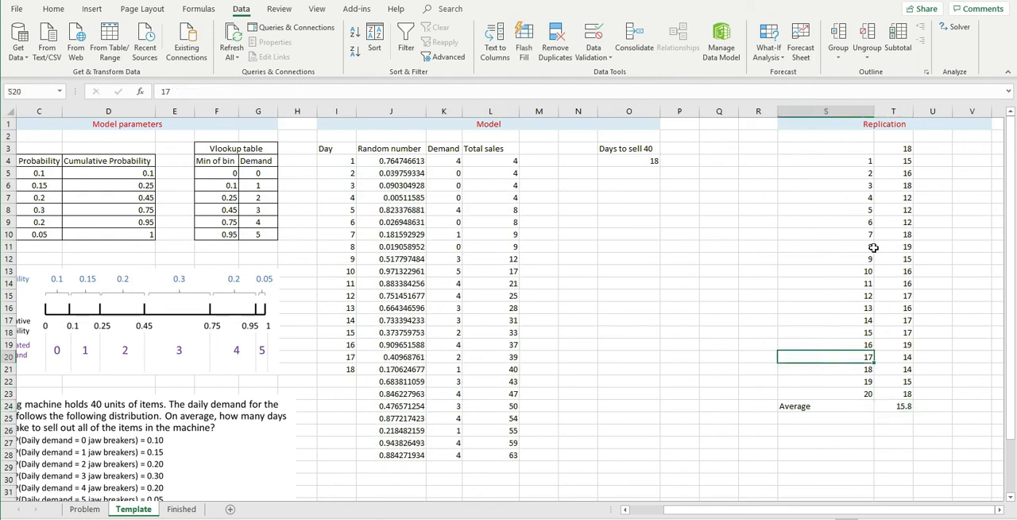
drag(850, 162, 864, 403)
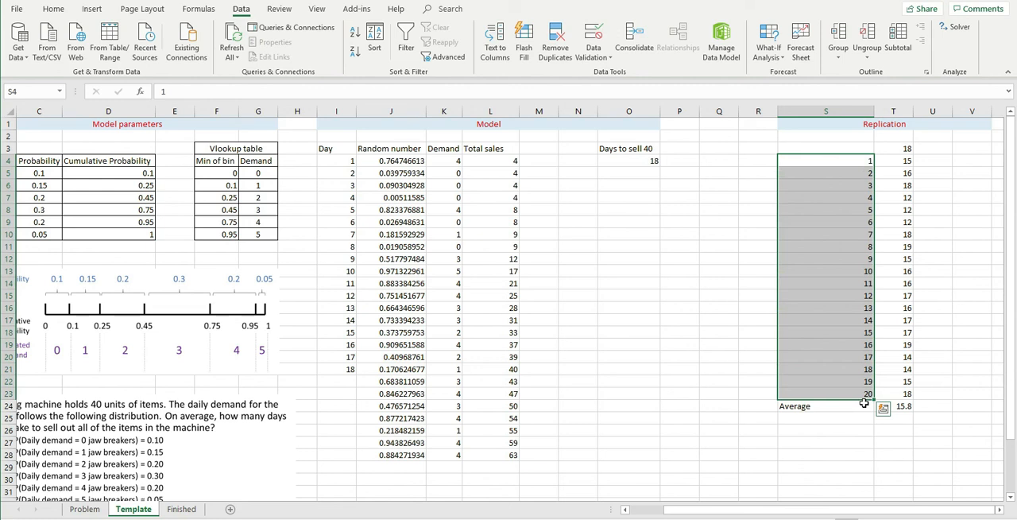
click(859, 454)
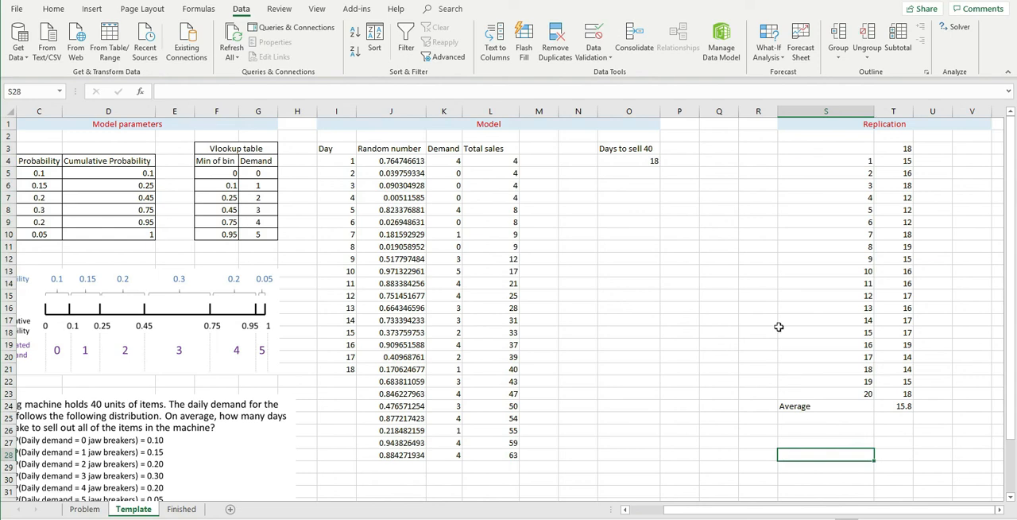